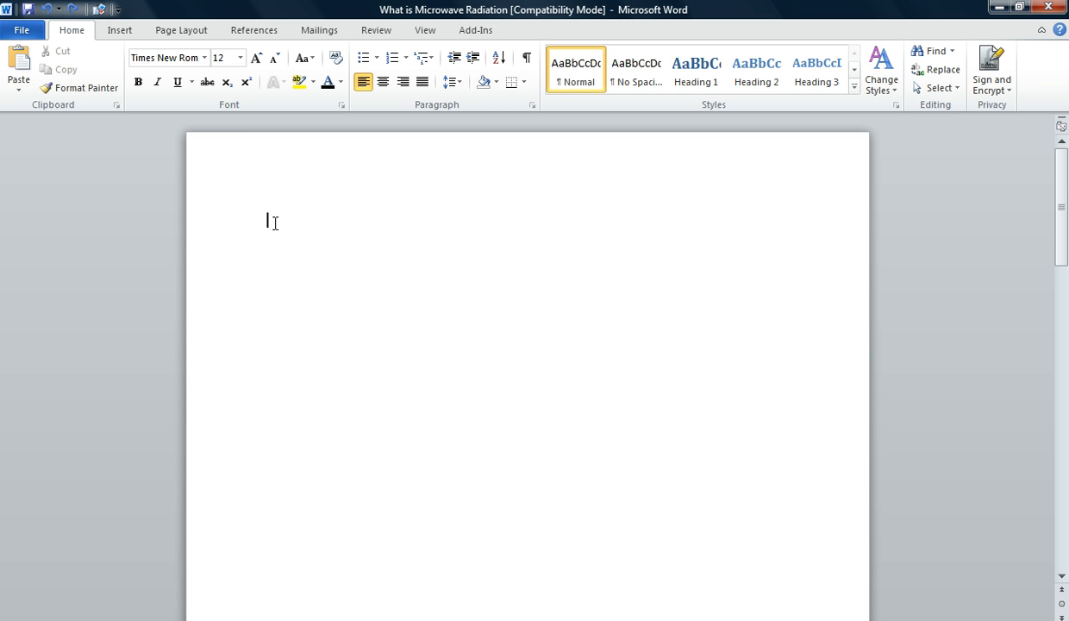
- Set the document's citation style to MLA Seventh Edition
left_click(254, 31)
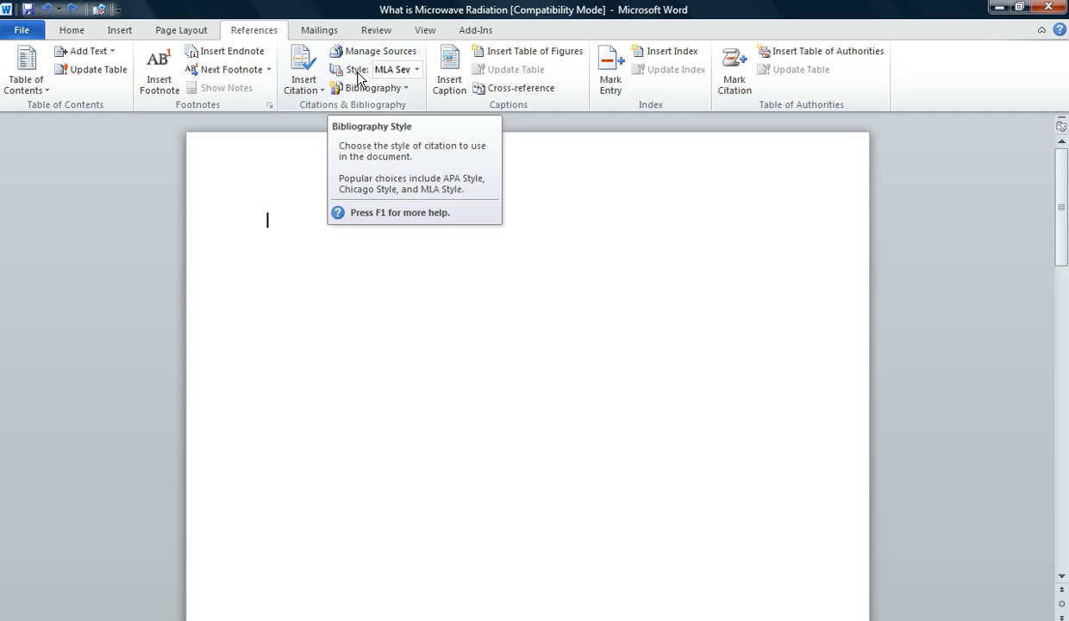
left_click(417, 70)
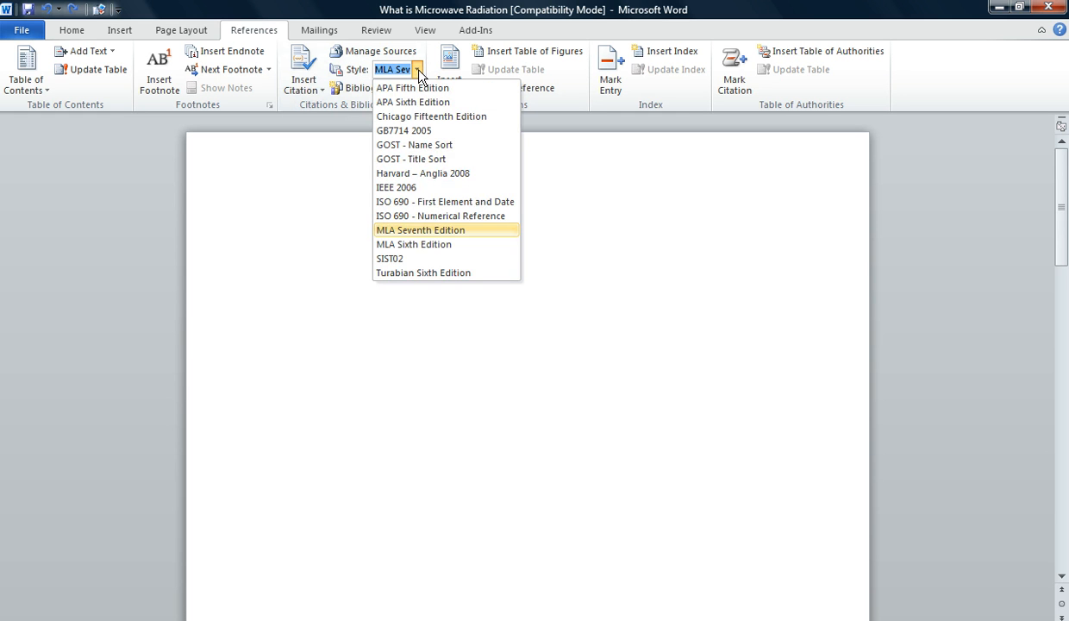
left_click(434, 233)
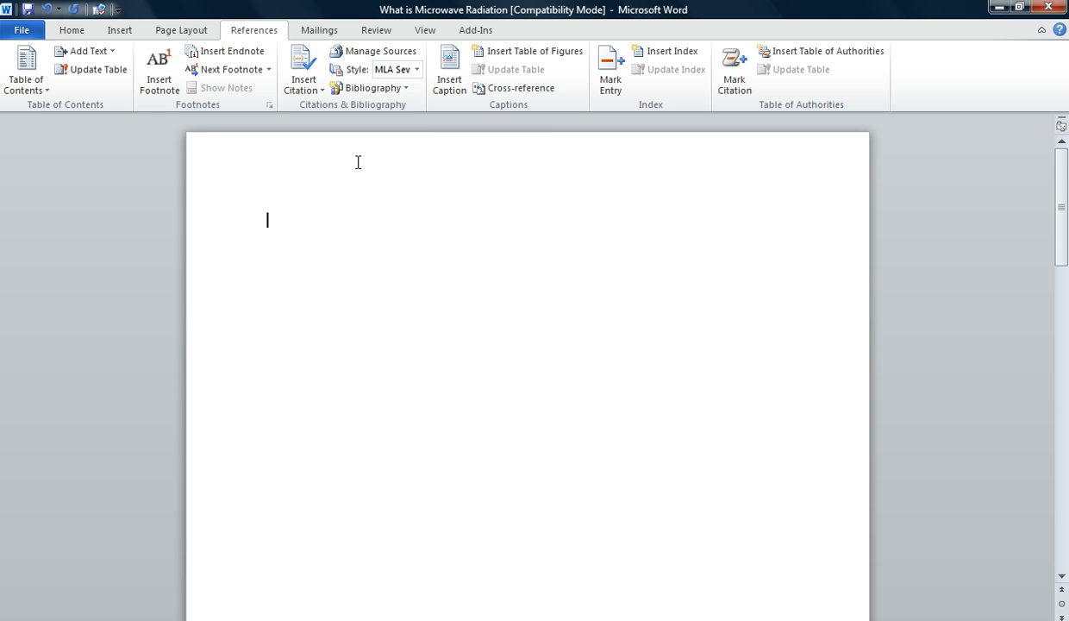
- Open the form for a new source in the source manager and choose Web site as its type
left_click(357, 52)
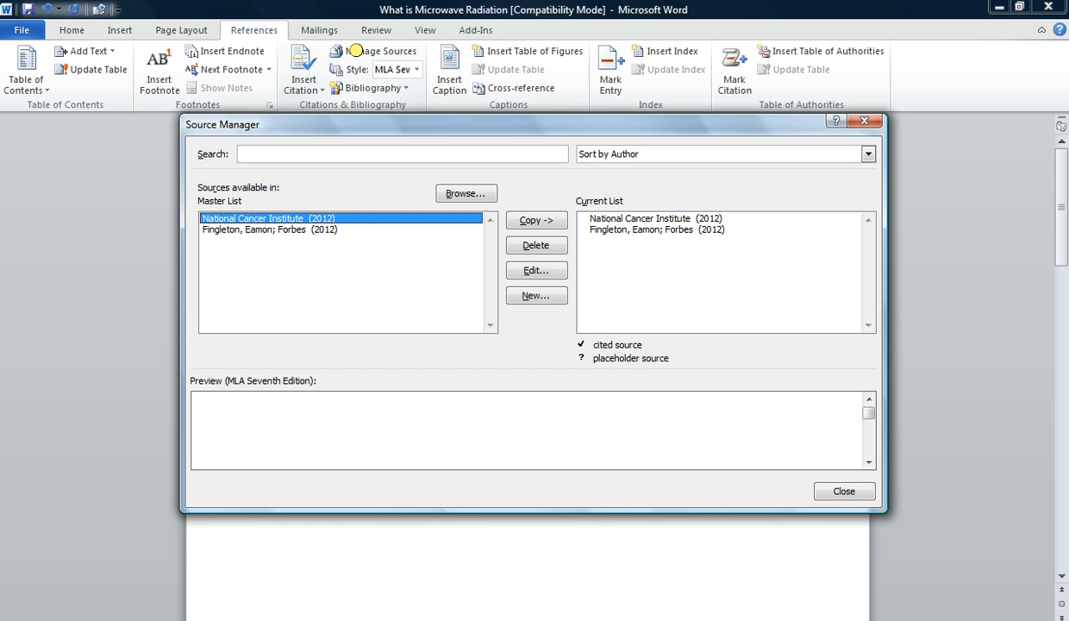
left_click(537, 296)
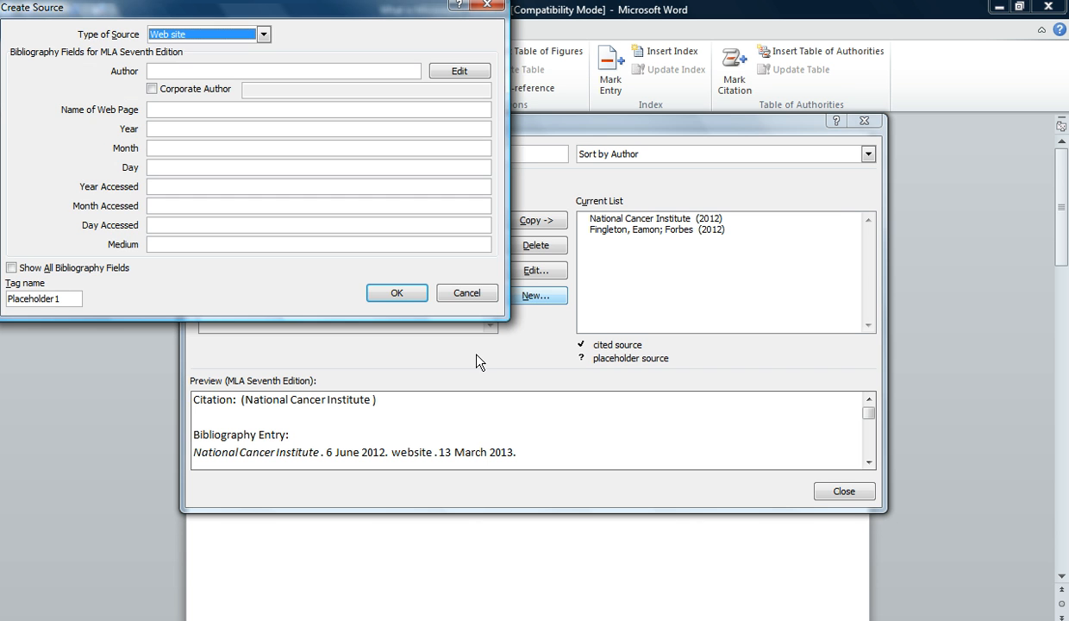
left_click_drag(233, 7, 274, 52)
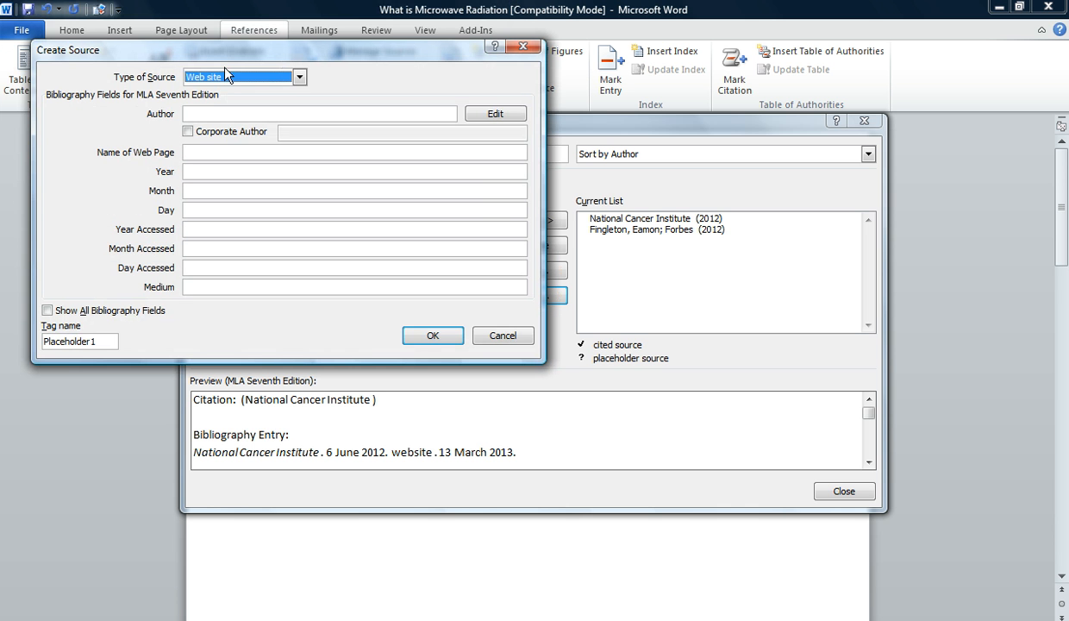
left_click(298, 77)
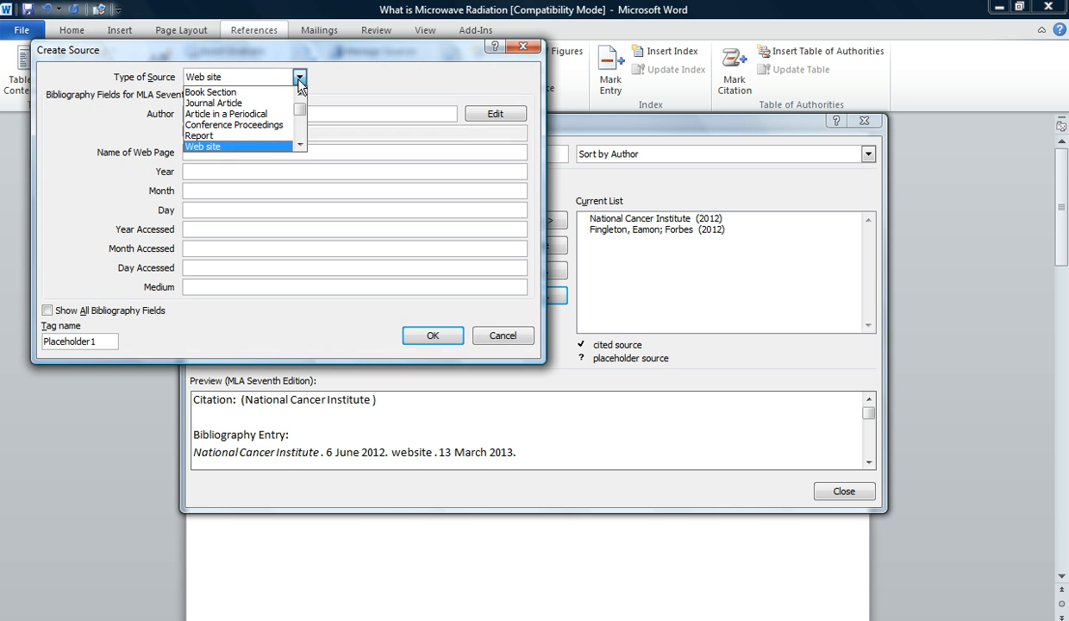
left_click(250, 147)
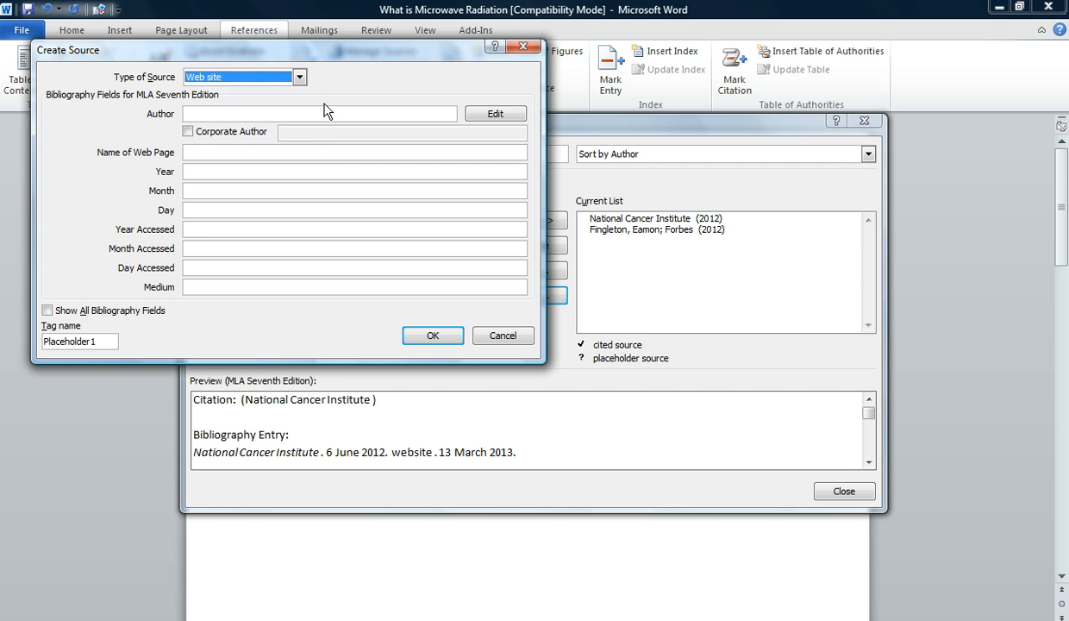
- Examine the web site source's bibliography fields from Author to Medium, then cancel the new source and close the source manager
left_click(207, 113)
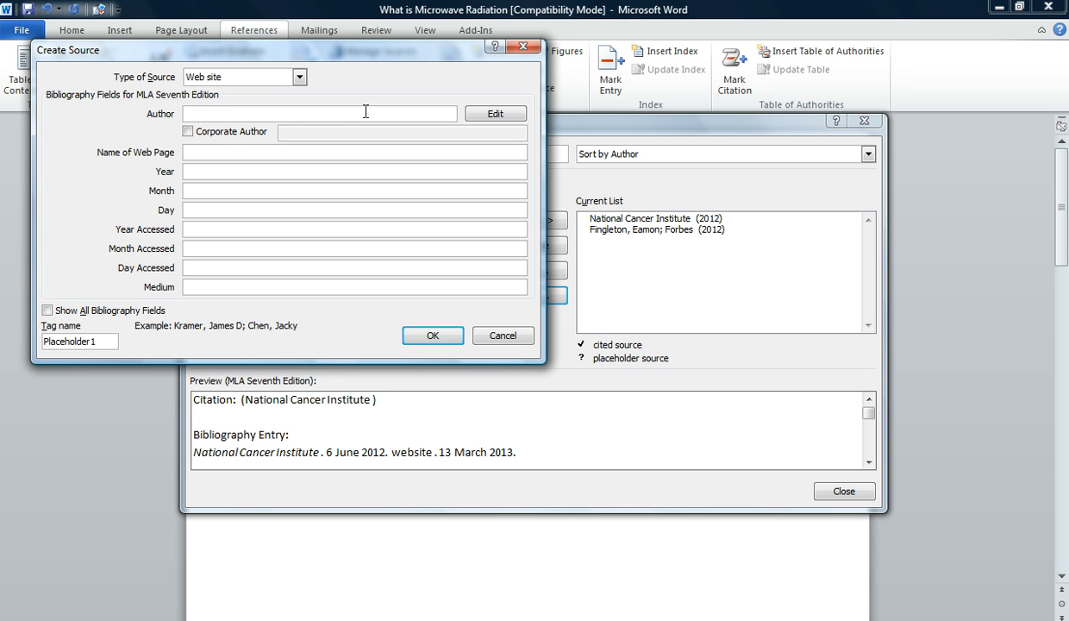
left_click(204, 151)
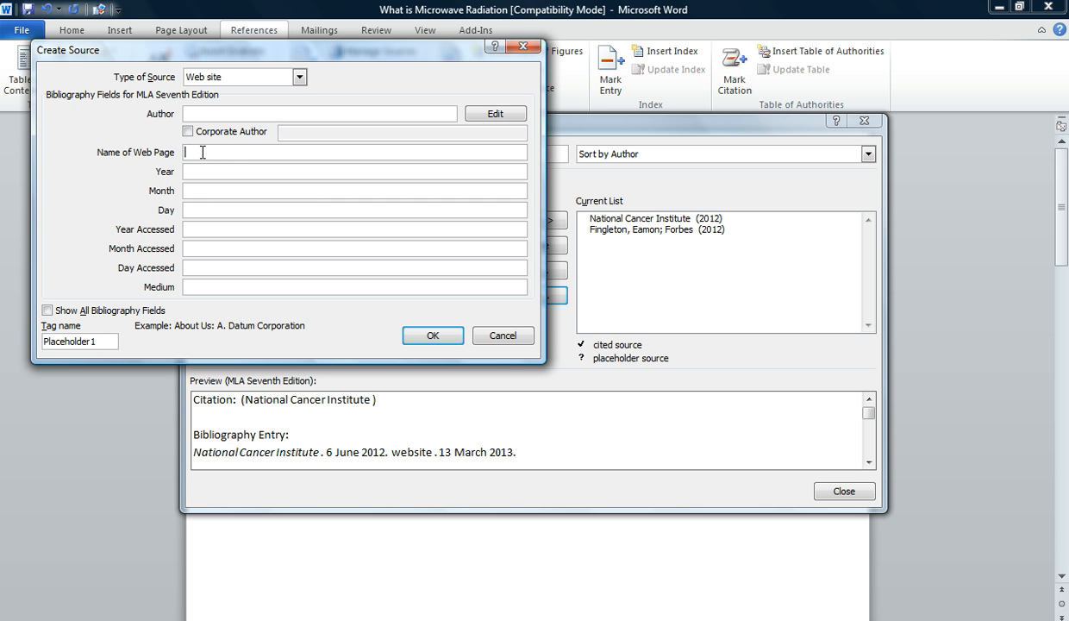
left_click(201, 172)
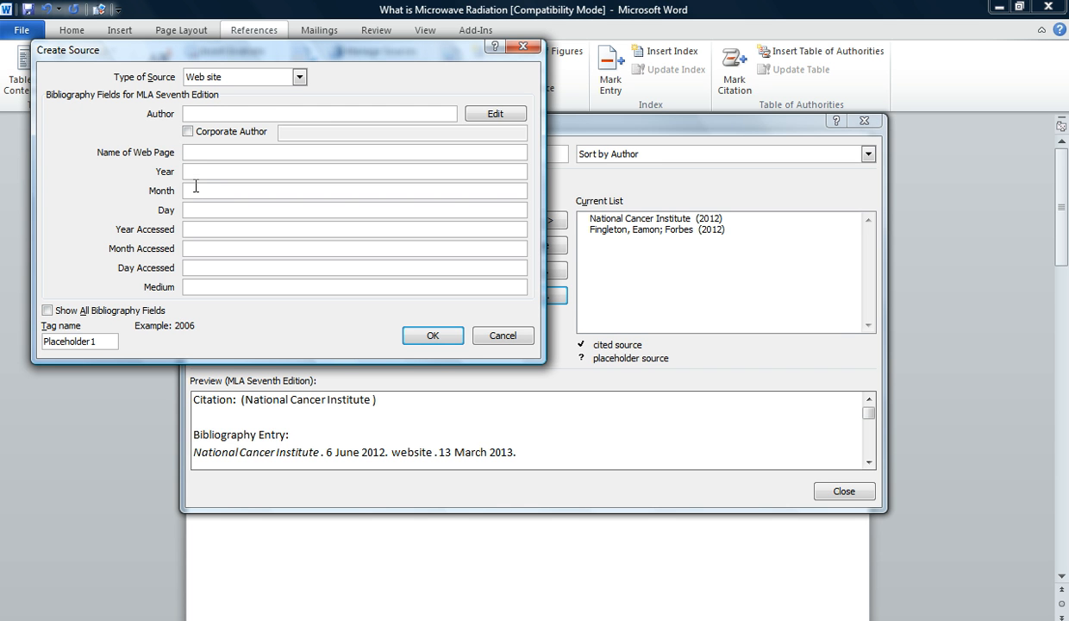
left_click(193, 191)
left_click(194, 210)
left_click(199, 188)
left_click(210, 172)
left_click(204, 195)
left_click(196, 209)
left_click(199, 229)
left_click(194, 247)
left_click(190, 267)
left_click(197, 287)
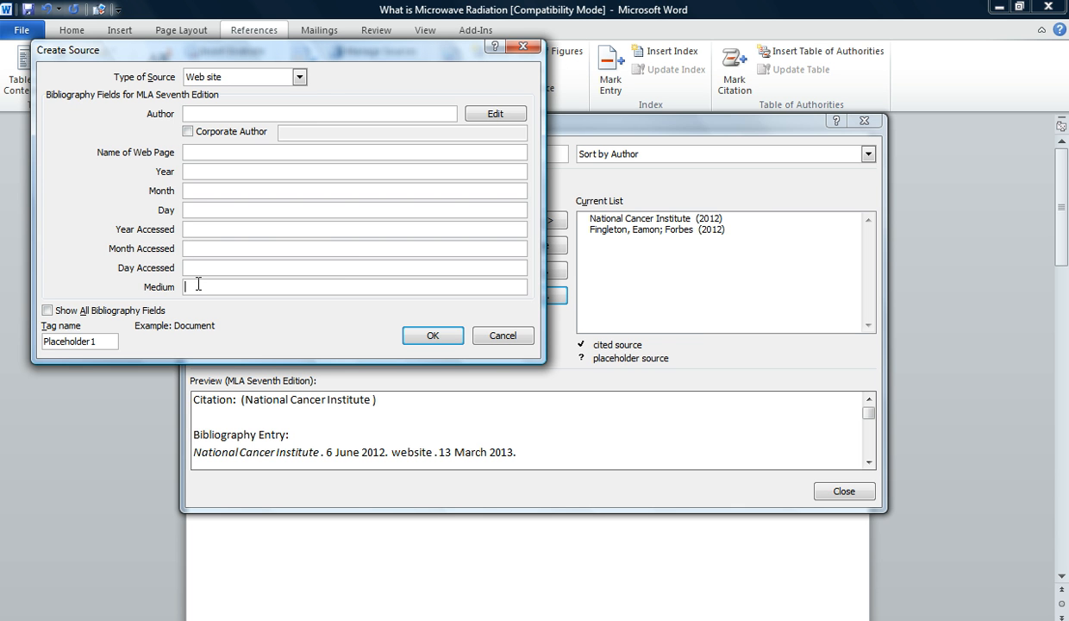
left_click(503, 336)
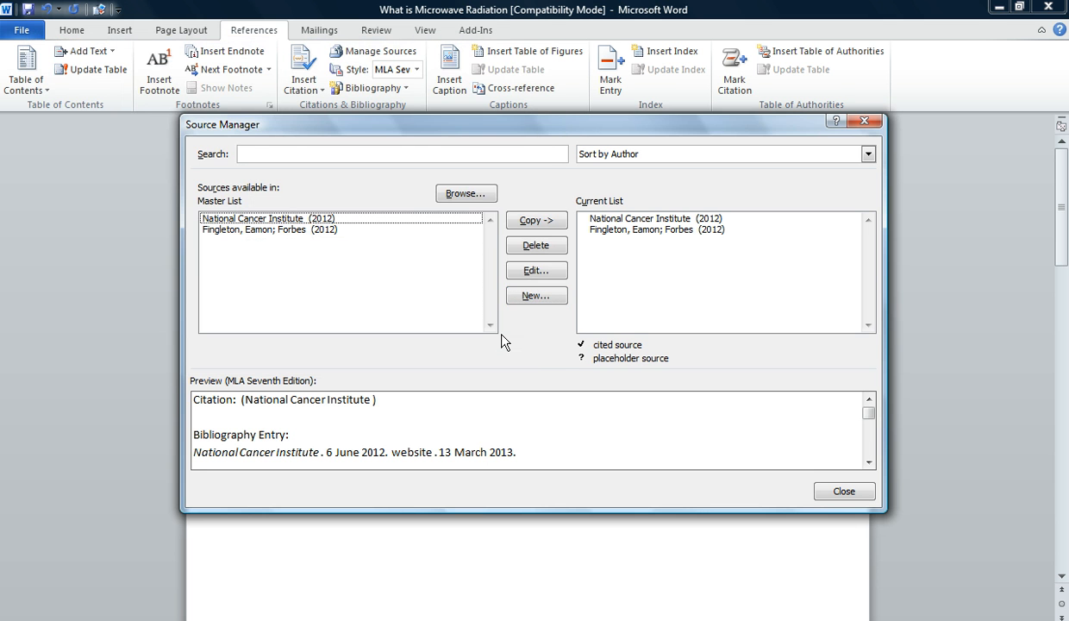
left_click(437, 299)
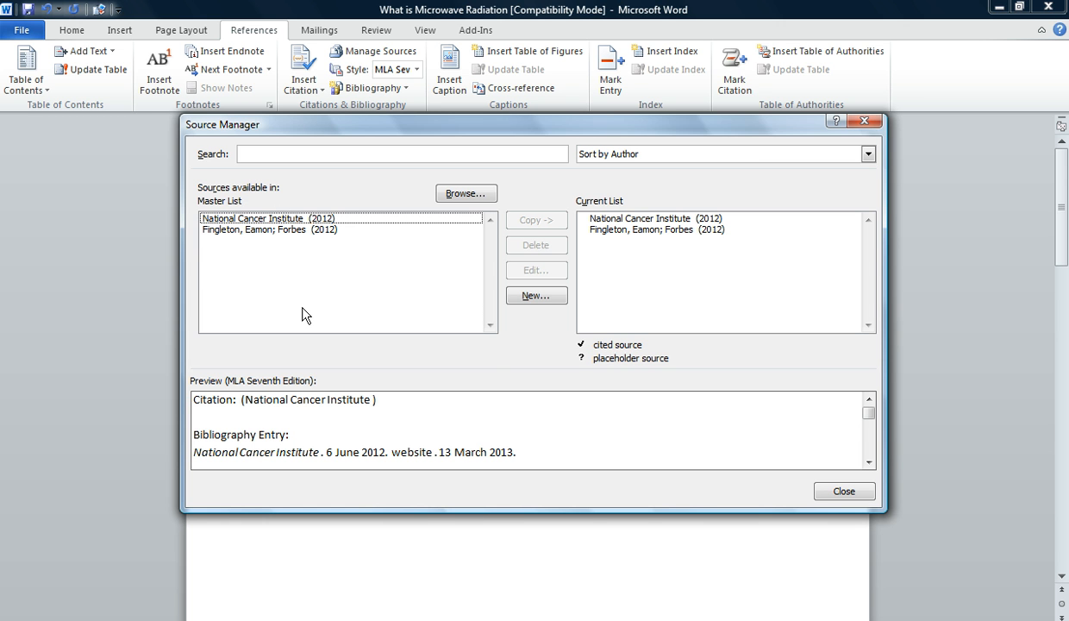
left_click(844, 491)
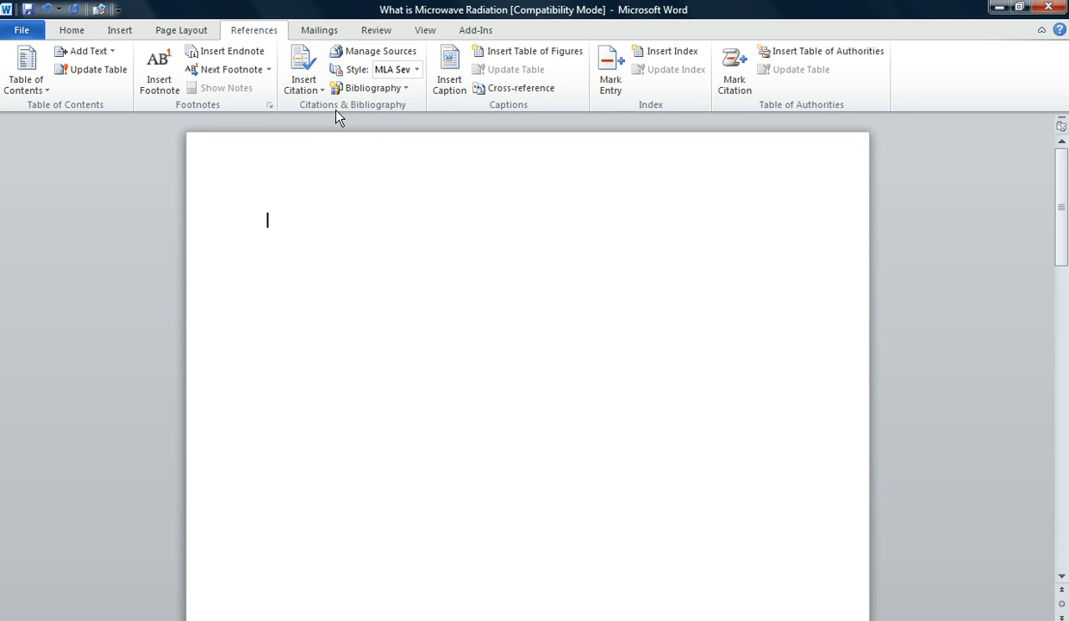
- Insert the built-in Works Cited list on the blank page and dismiss the performance alert
left_click(406, 88)
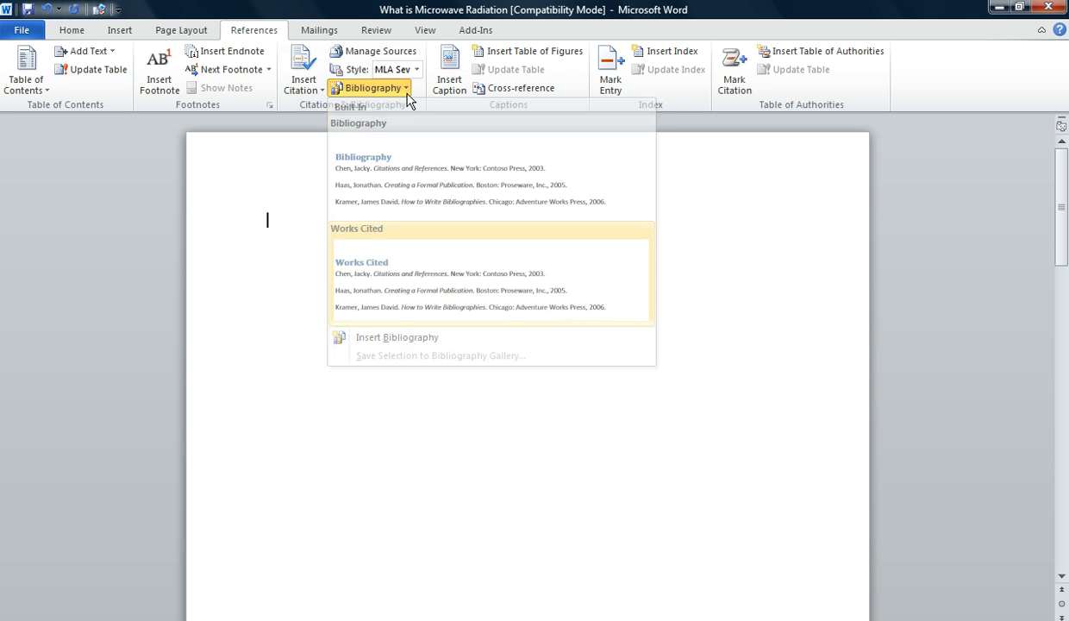
left_click(406, 89)
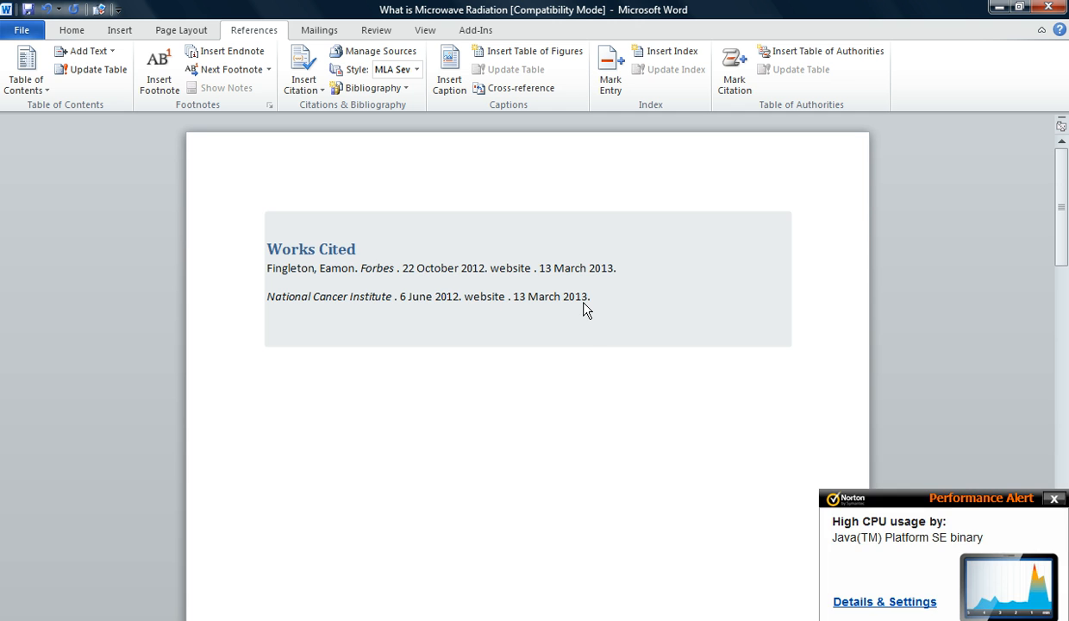
left_click(1053, 499)
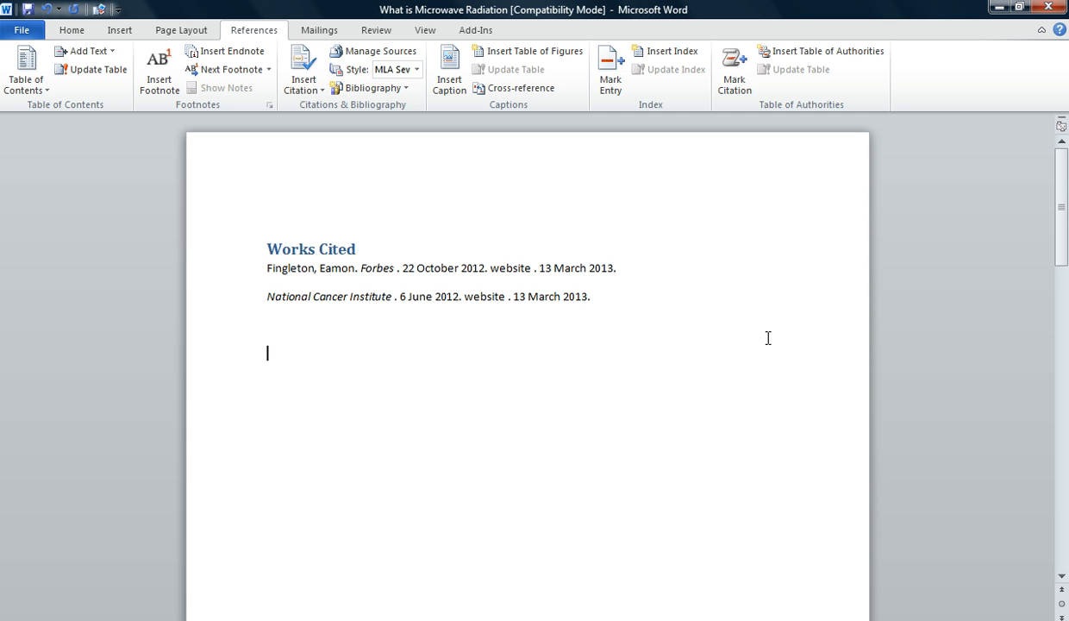
- Set all the text, including the Works Cited heading and entries, to Times New Roman size 12
left_click(592, 297)
key("BackSpace")
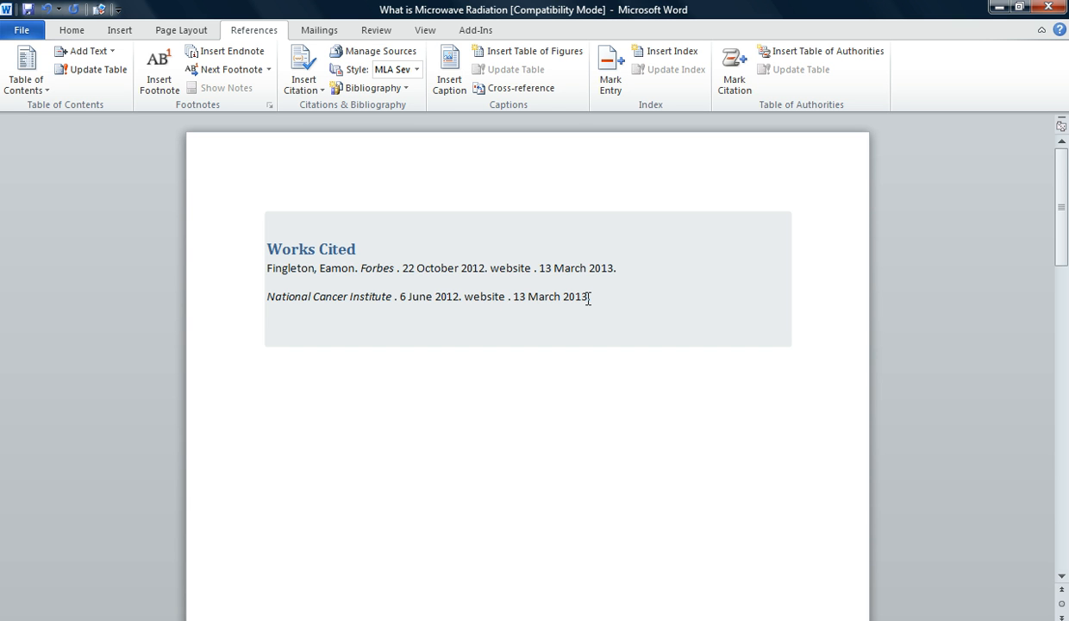
key("ctrl+a")
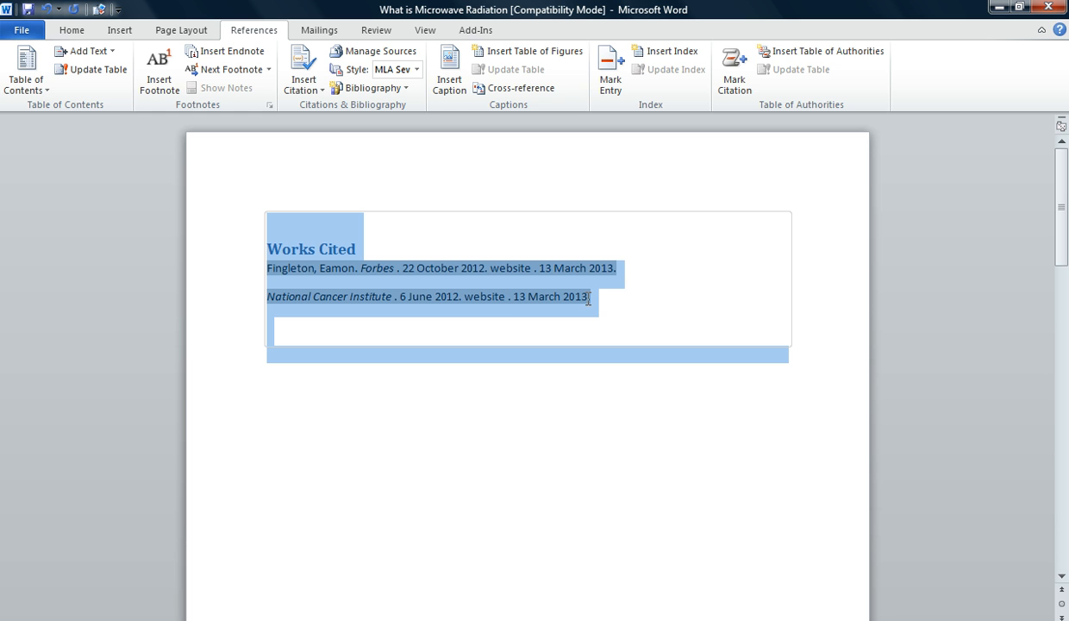
left_click(73, 31)
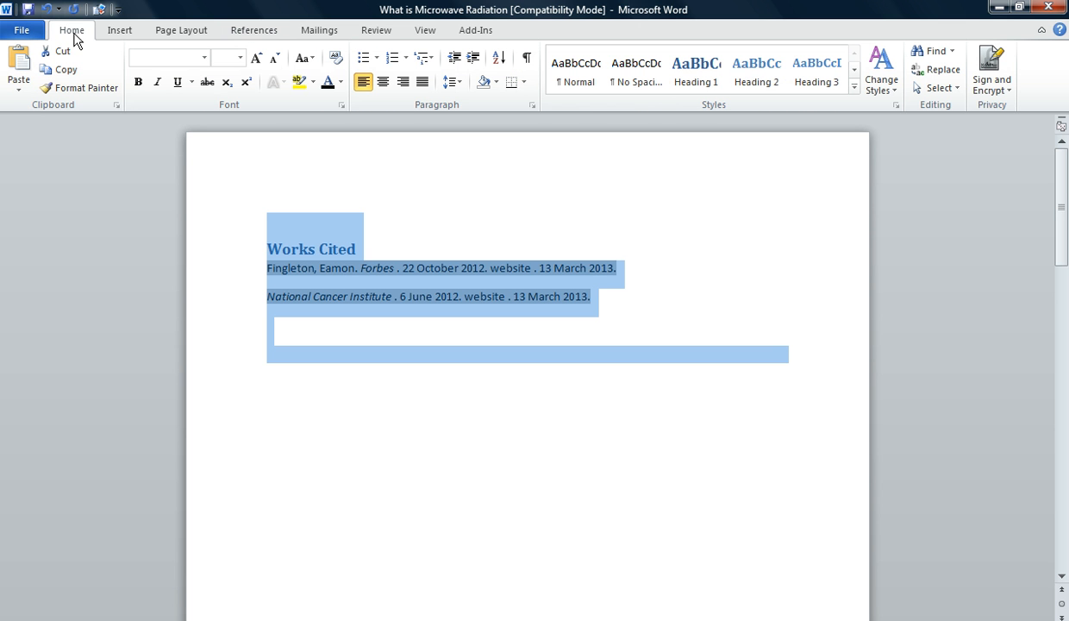
left_click(205, 58)
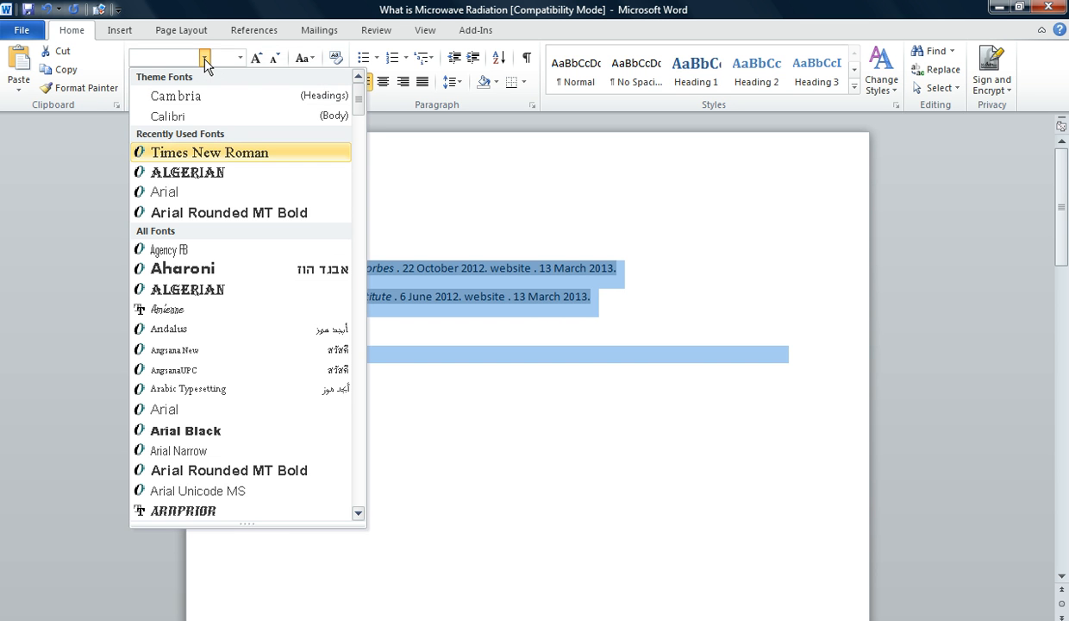
key("Return")
key("ctrl+shift+p")
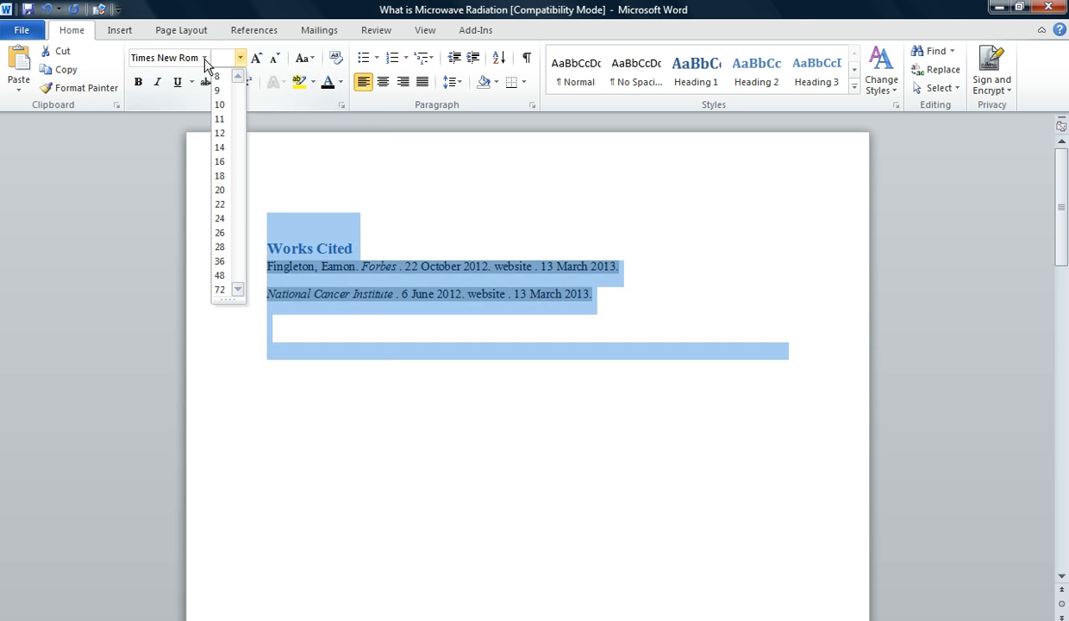
type("12")
key("Return")
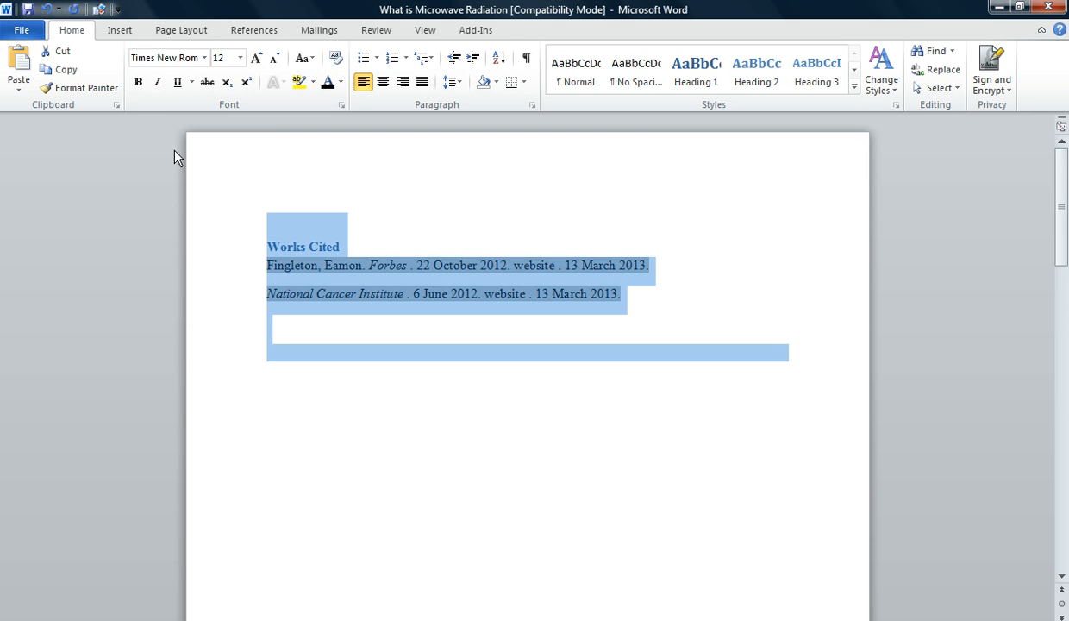
- Remove the bold formatting from the selected Works Cited text and make its font color black
key("ctrl+b")
key("ctrl+b")
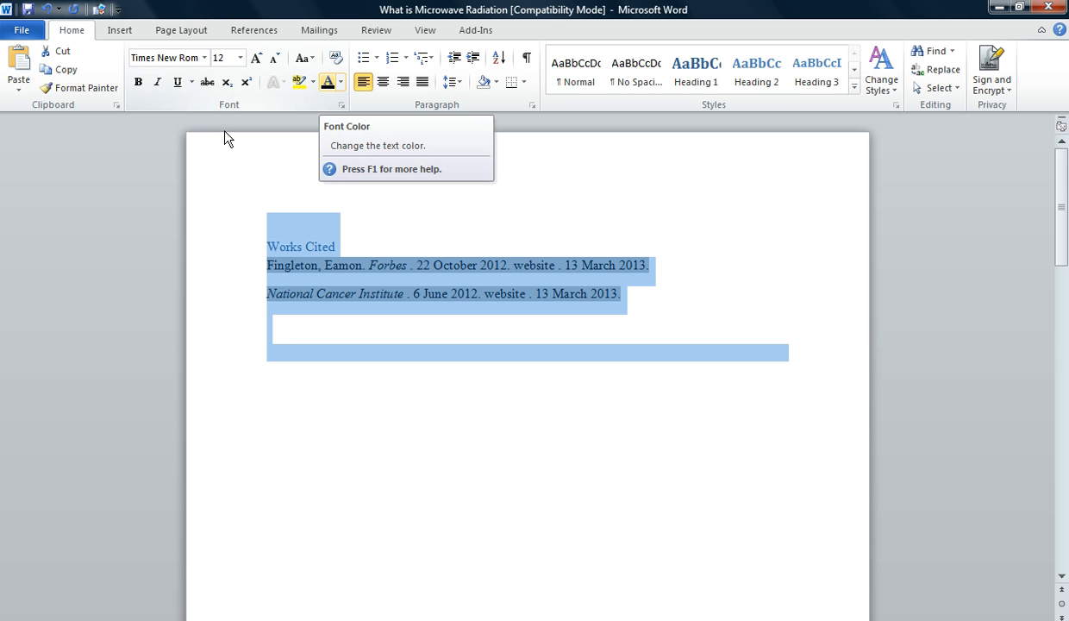
left_click(328, 82)
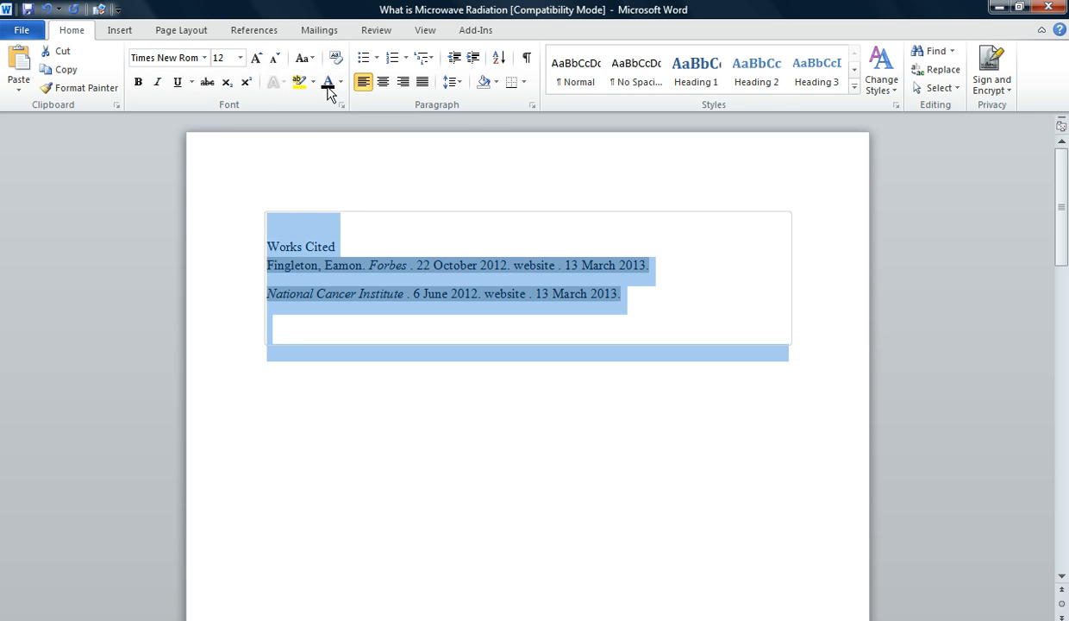
- Center the Works Cited heading above the source entries
key("Right")
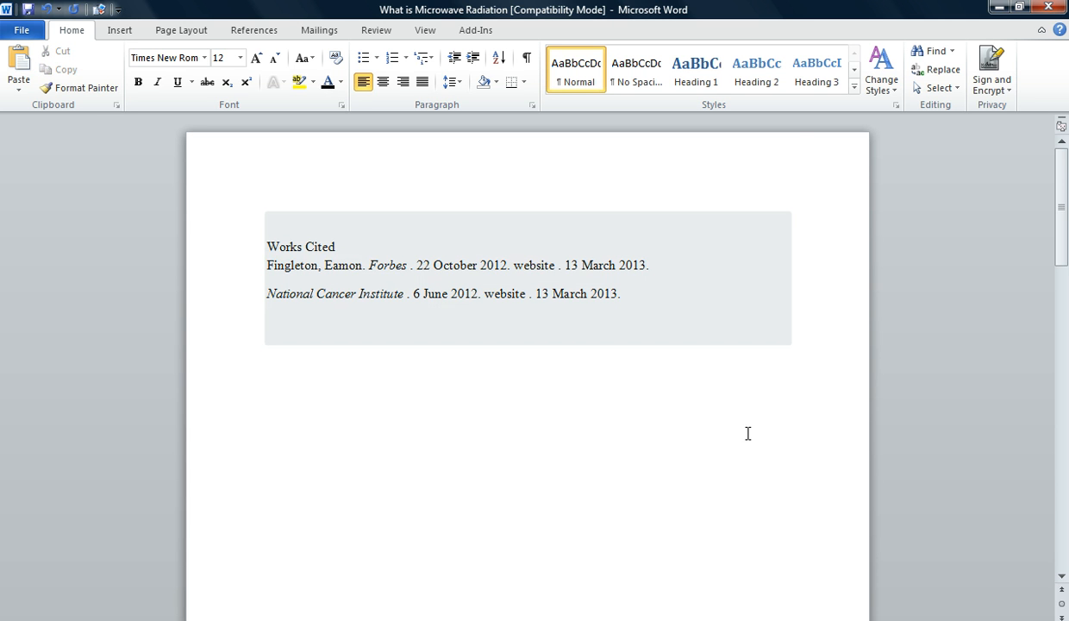
left_click(265, 245)
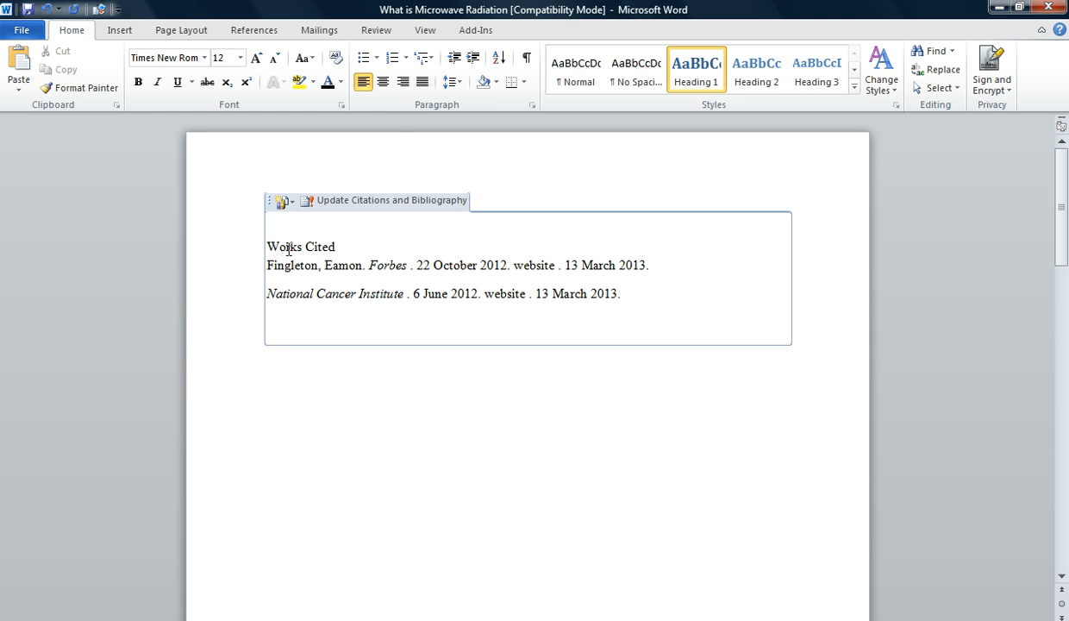
left_click(384, 83)
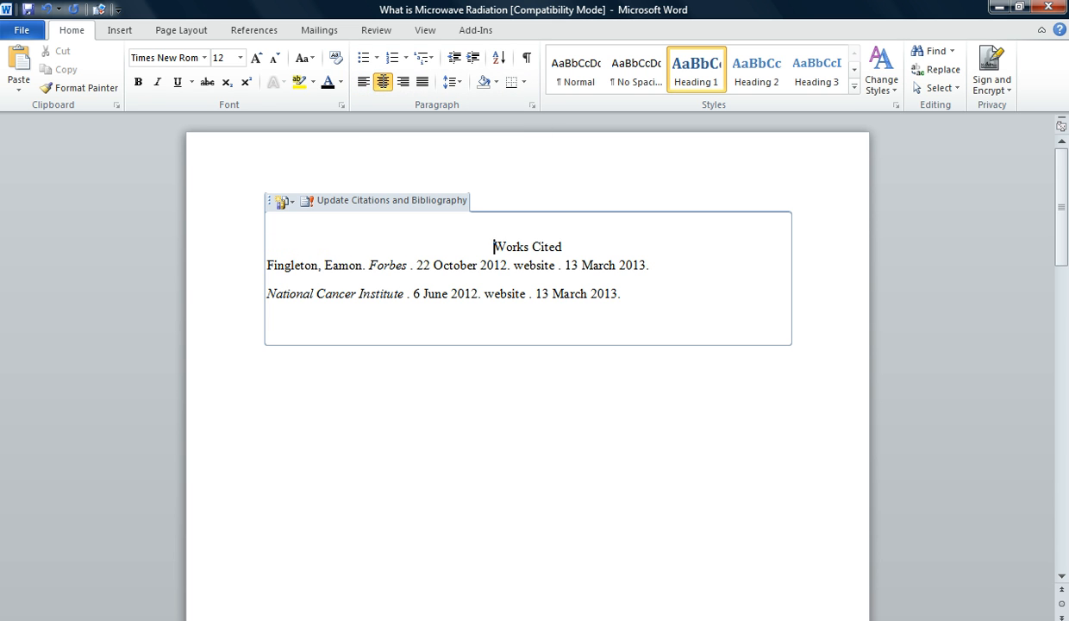
- Apply Double line spacing to the Works Cited heading and entries, with no added space between paragraphs of the same style
left_click_drag(622, 295, 454, 234)
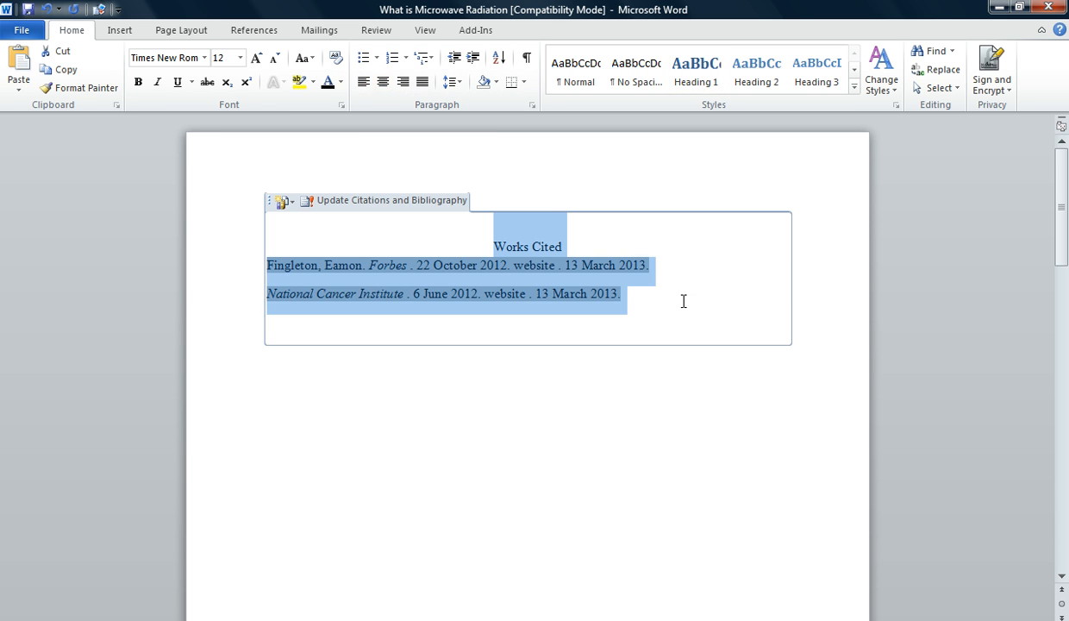
right_click(523, 285)
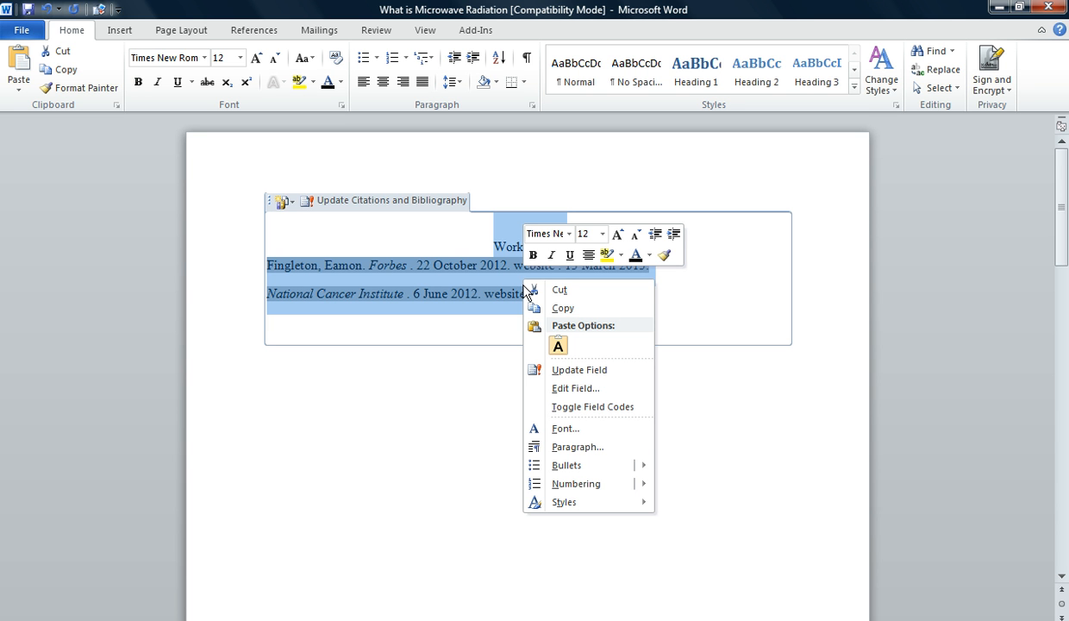
left_click(566, 453)
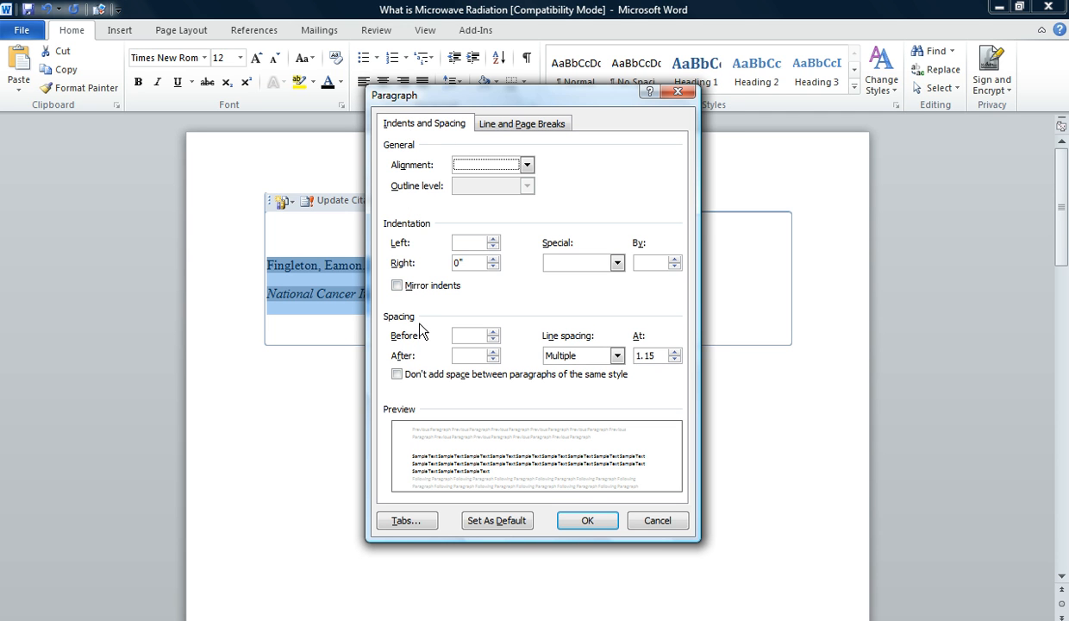
left_click(617, 356)
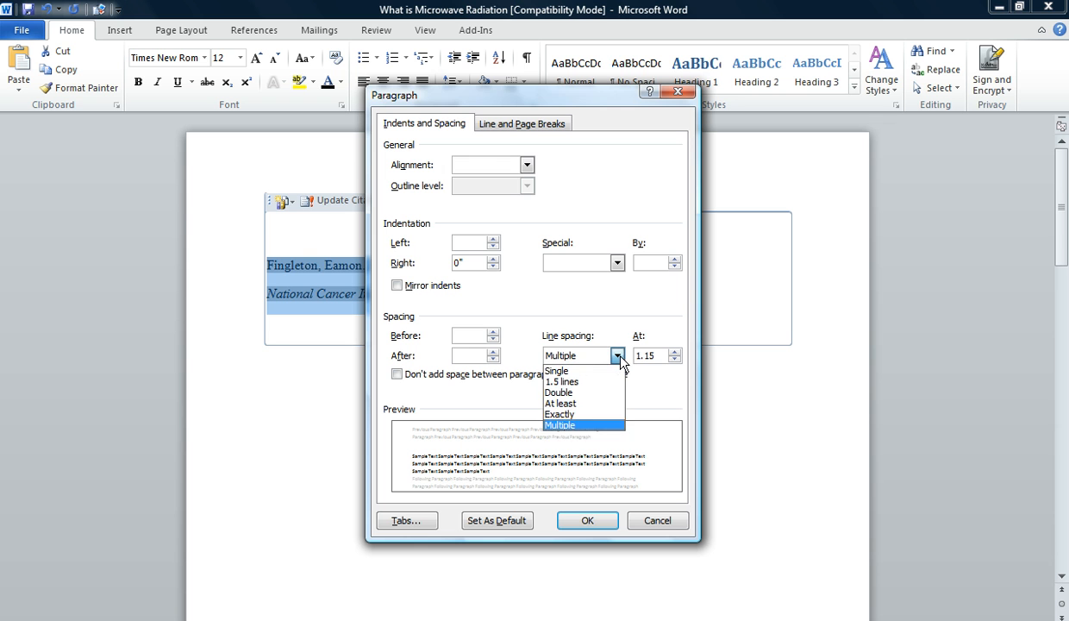
left_click(586, 398)
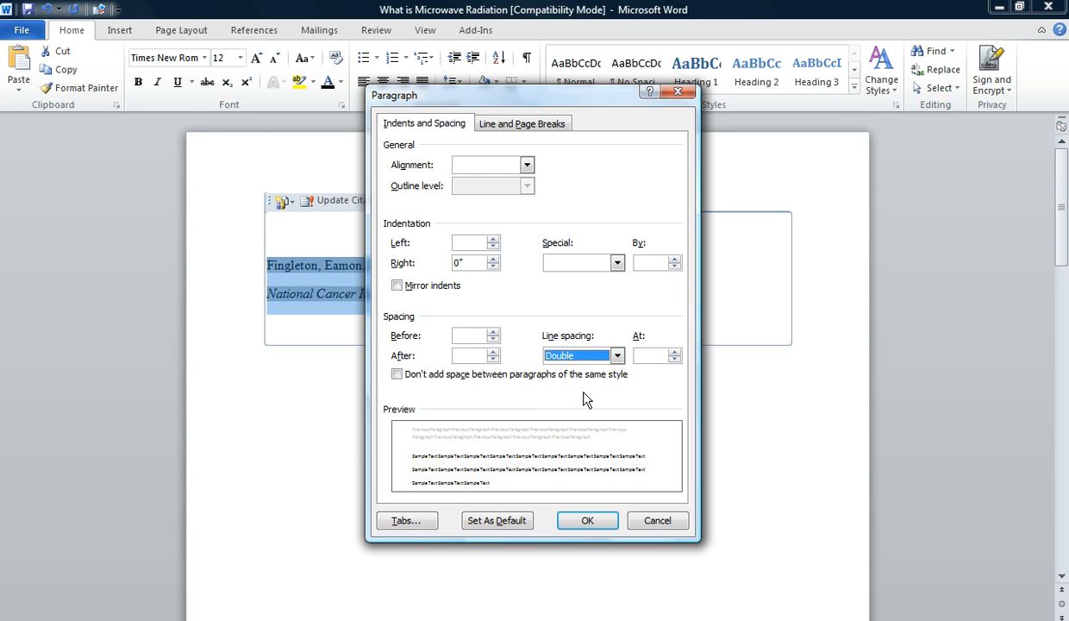
left_click(396, 375)
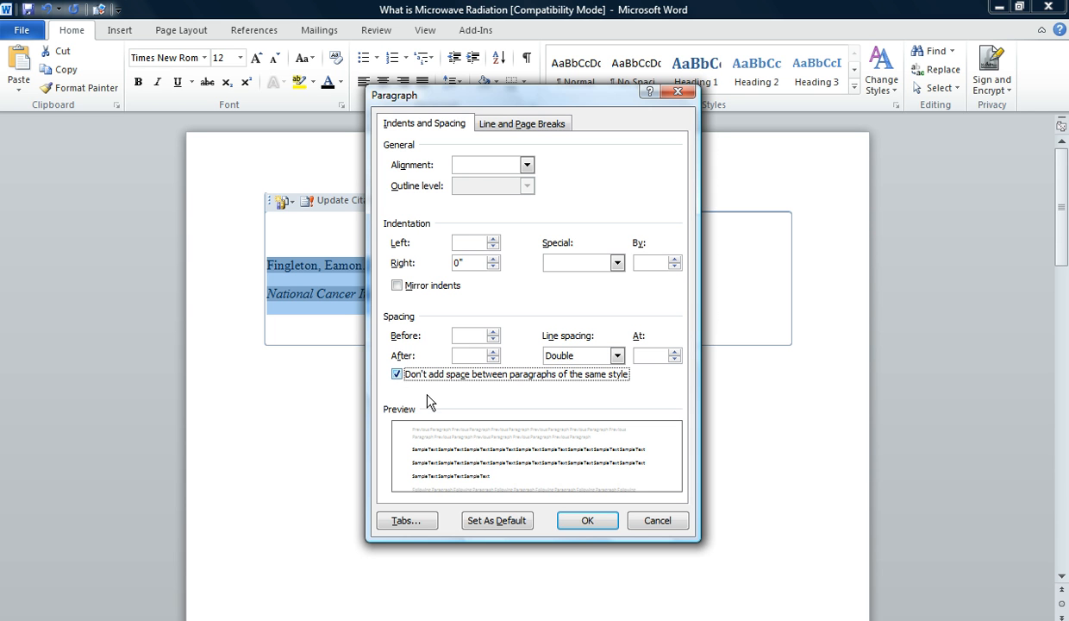
left_click(586, 521)
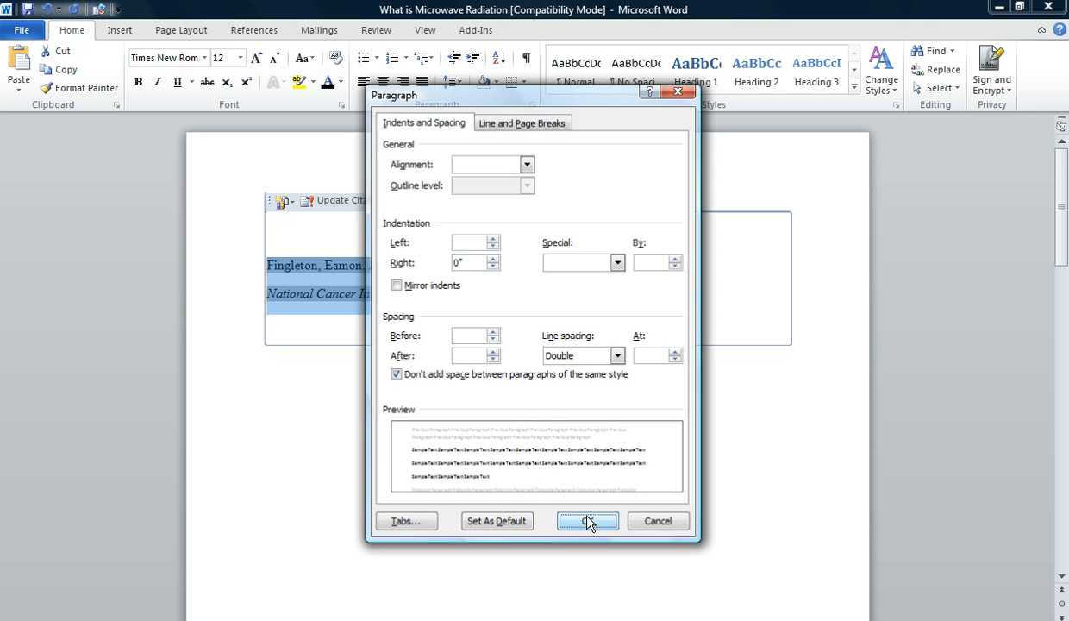
left_click(737, 481)
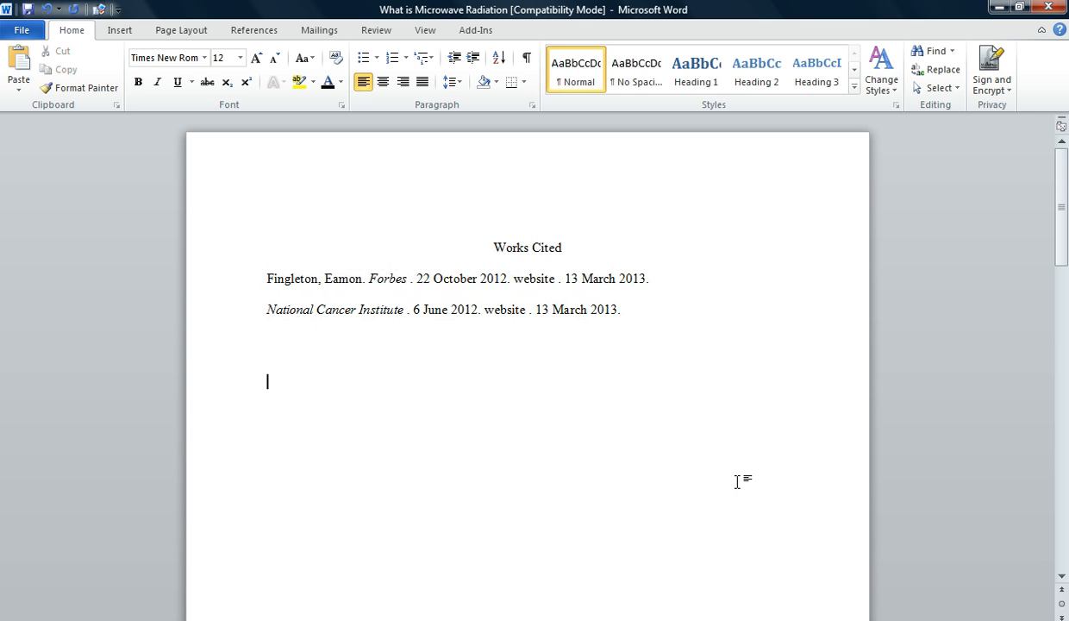